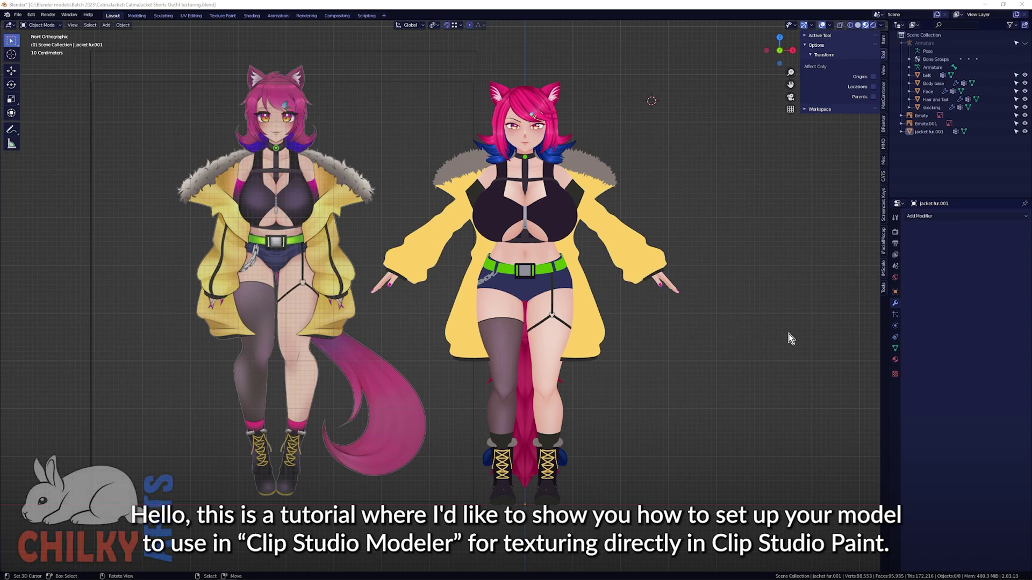
# Switch Blender to the UV Editing workspace so the jacket mesh appears beside its UV layout.
pyautogui.click(194, 17)
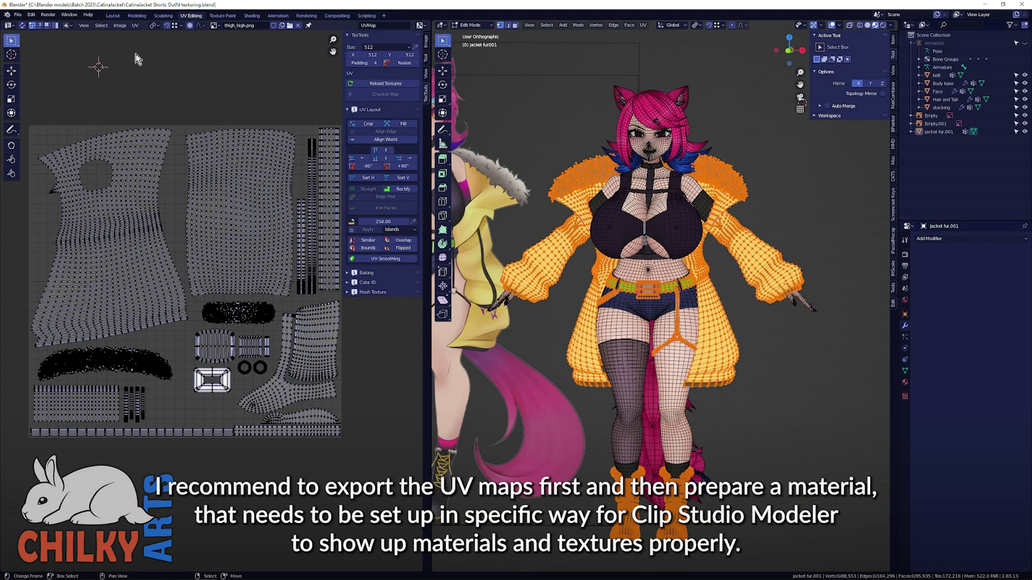
# Use the UV editor's UV menu to export the jacket's UV layout.
pyautogui.click(136, 26)
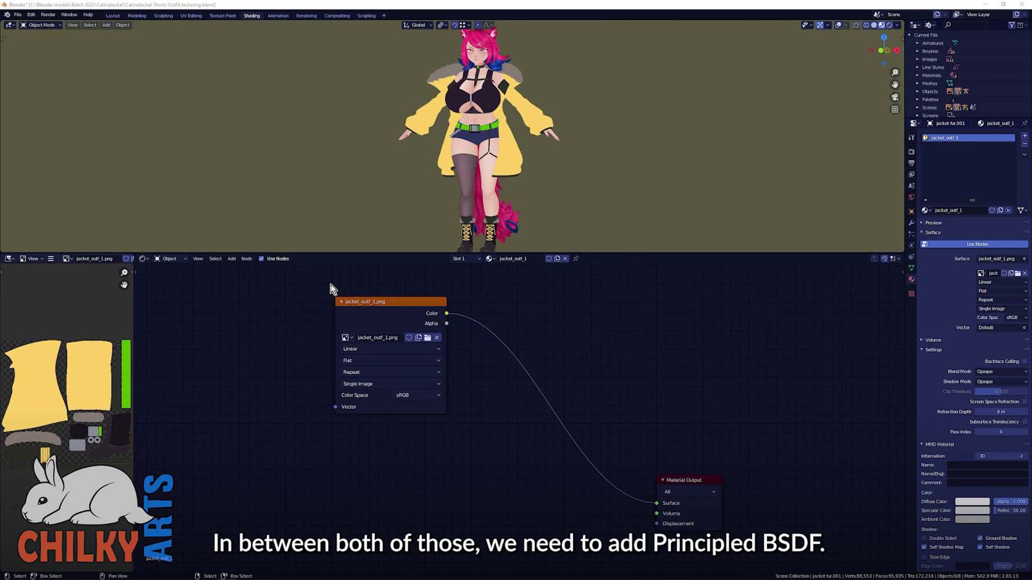
# Search 'princ' to add a Principled BSDF and drop it onto the texture-to-output link.
pyautogui.click(232, 259)
pyautogui.click(242, 268)
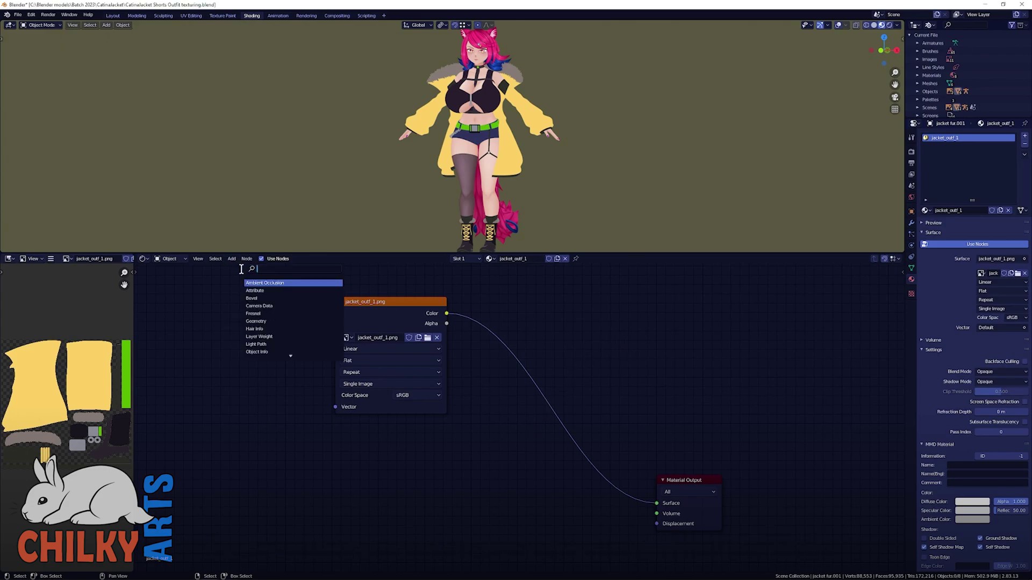
pyautogui.write('pri')
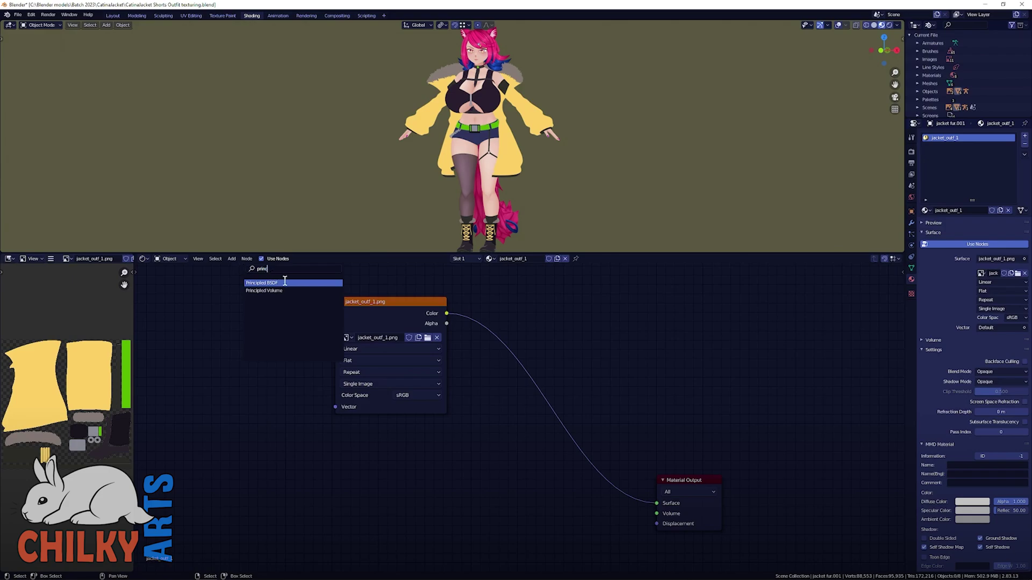
pyautogui.write('nc')
pyautogui.click(285, 283)
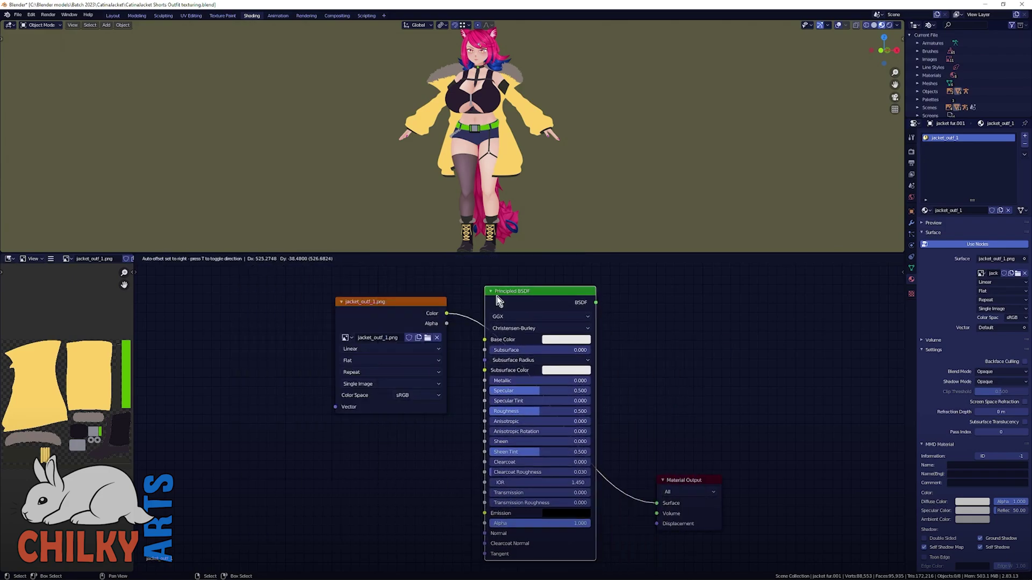
pyautogui.click(496, 296)
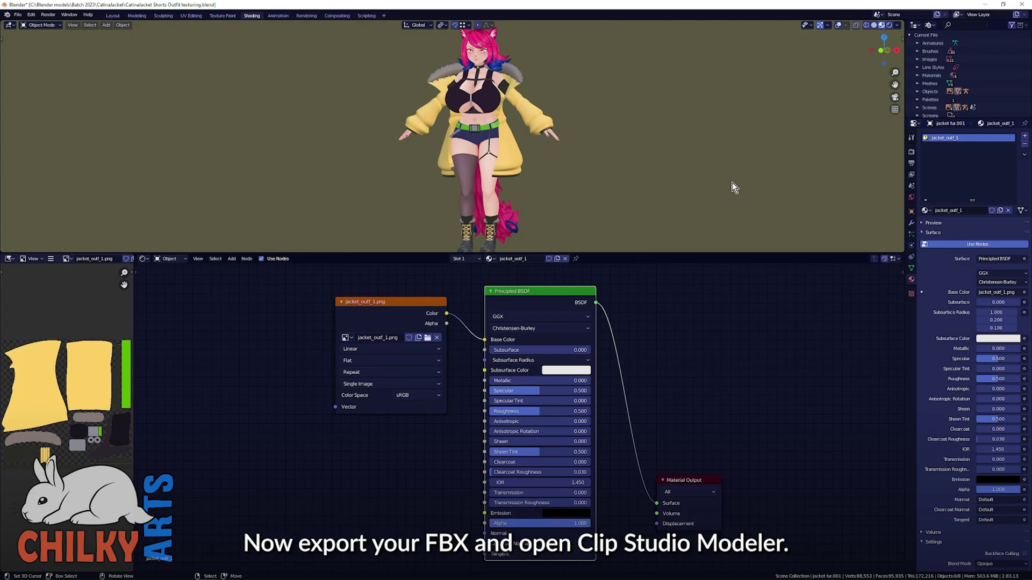
# Launch Clip Studio Modeler from the Clip Studio launcher and create a new 3D object.
pyautogui.hotkey('alt', 'Tab')
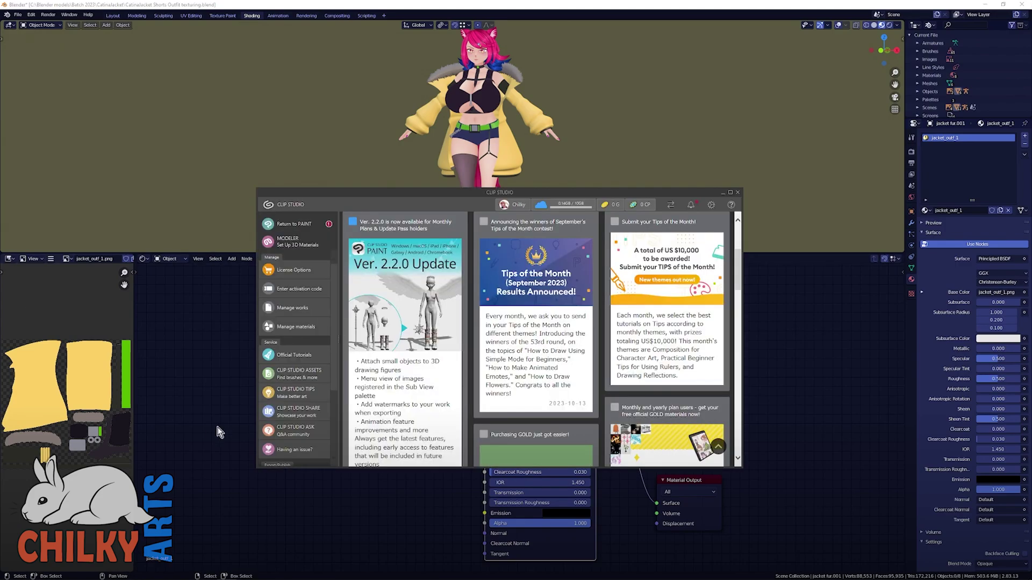
pyautogui.click(312, 244)
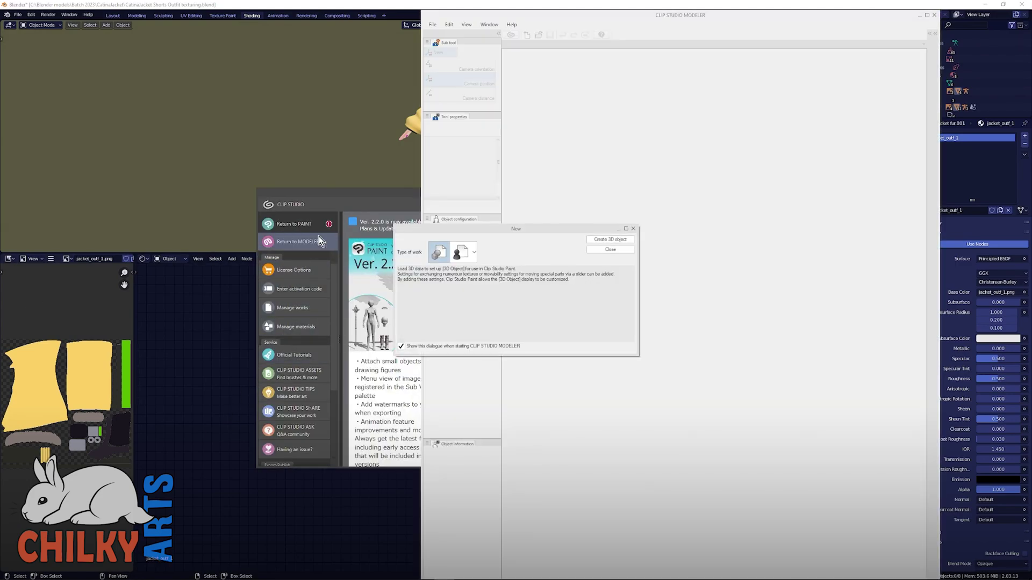
pyautogui.click(609, 239)
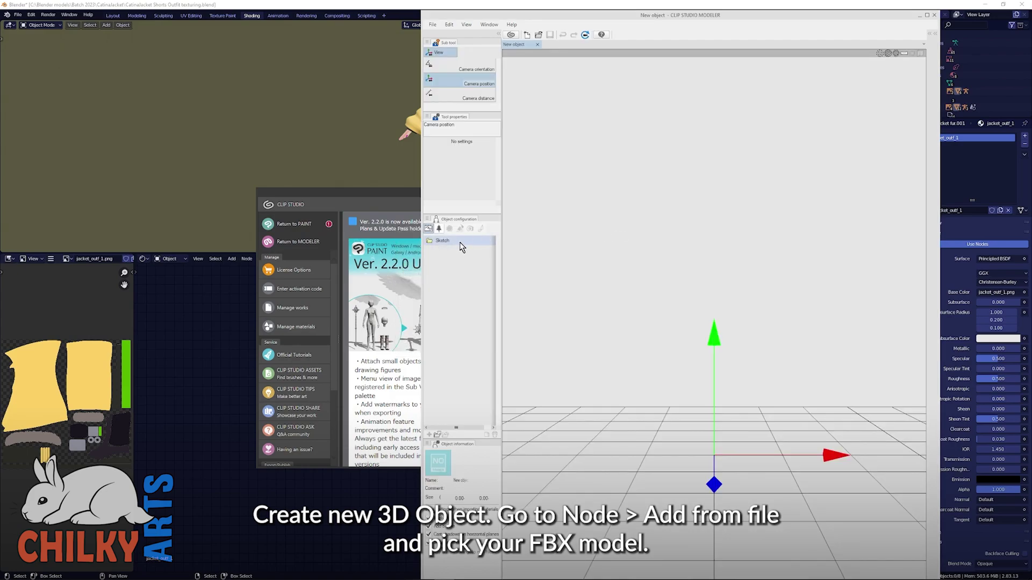
# Import CatinaJacket yellow textures.fbx into the new object from the node panel.
pyautogui.click(438, 229)
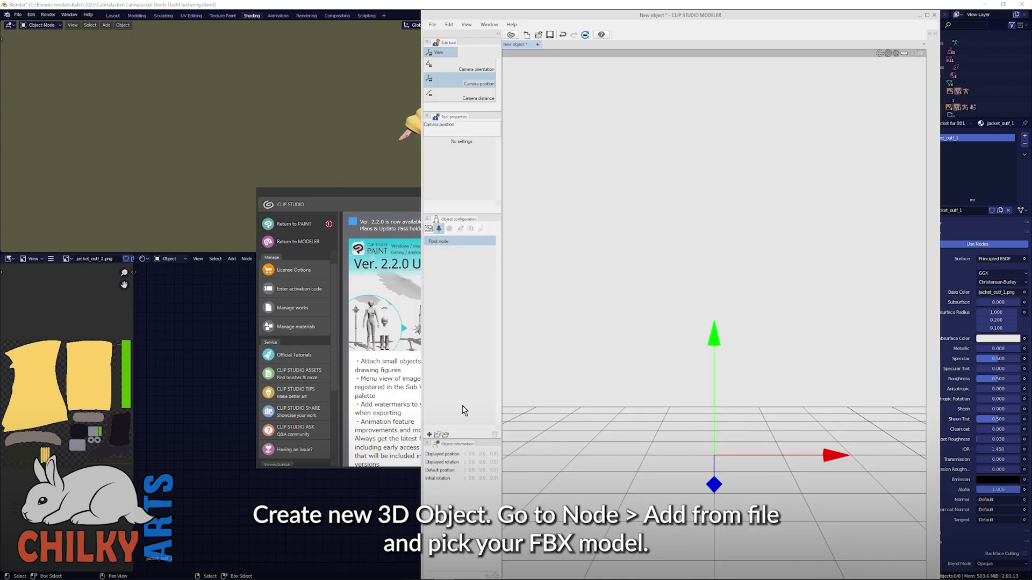
pyautogui.click(437, 436)
pyautogui.click(662, 96)
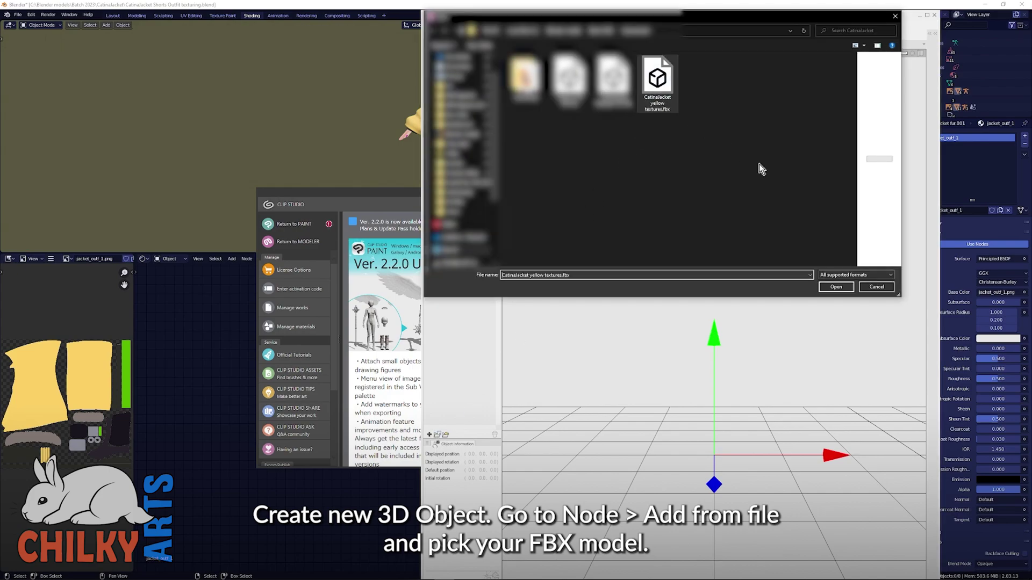
pyautogui.click(837, 287)
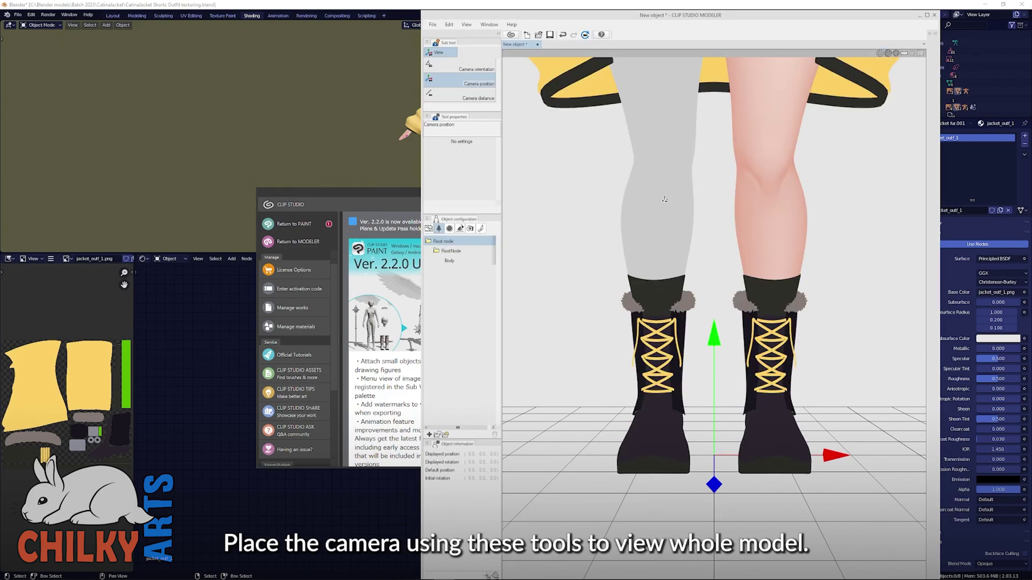
# Pull the camera back and raise it until the textured character fits from head to boots.
pyautogui.click(489, 96)
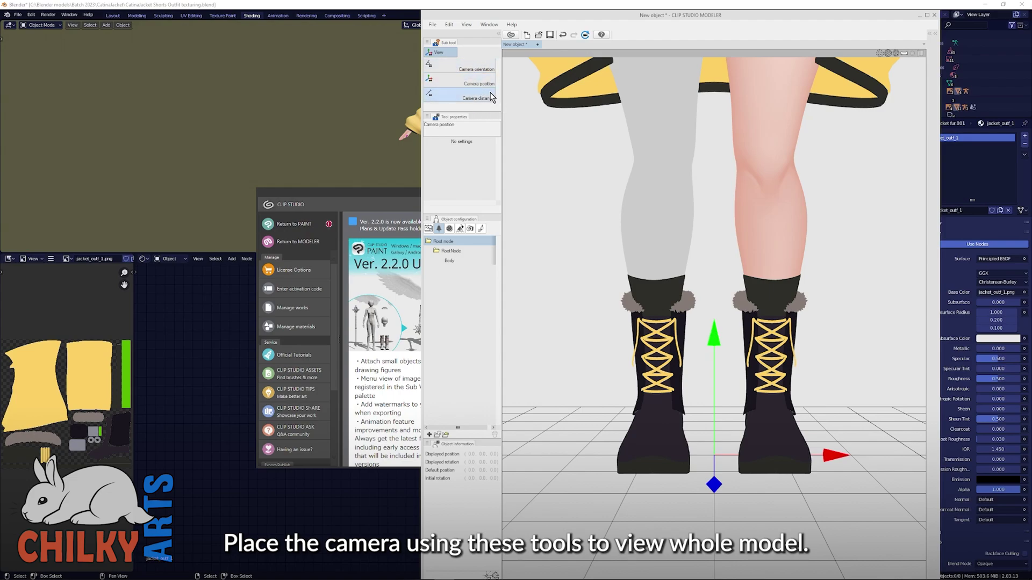
pyautogui.moveTo(710, 280); pyautogui.dragTo(692, 214)
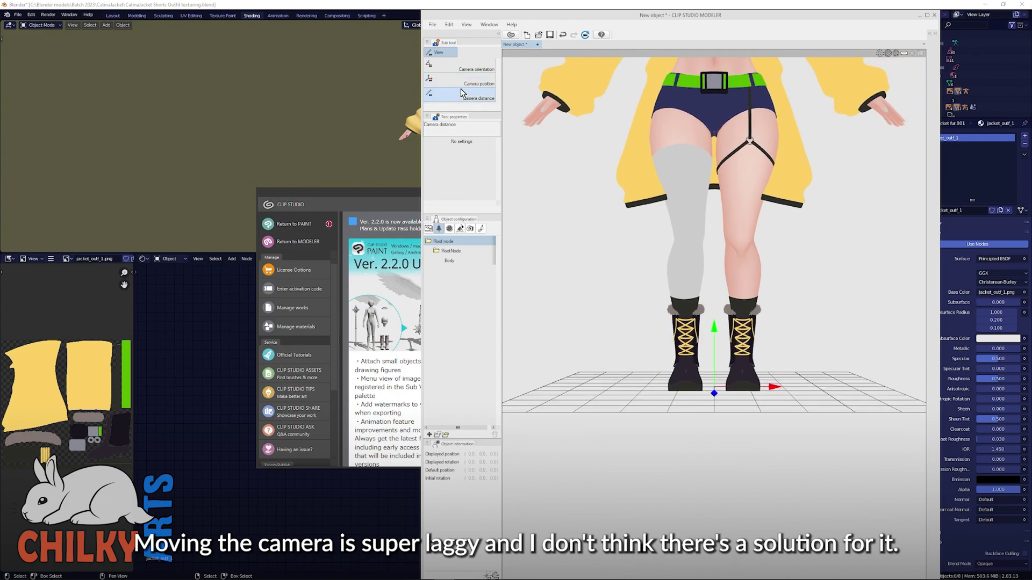
pyautogui.click(486, 84)
pyautogui.moveTo(697, 247); pyautogui.dragTo(694, 403)
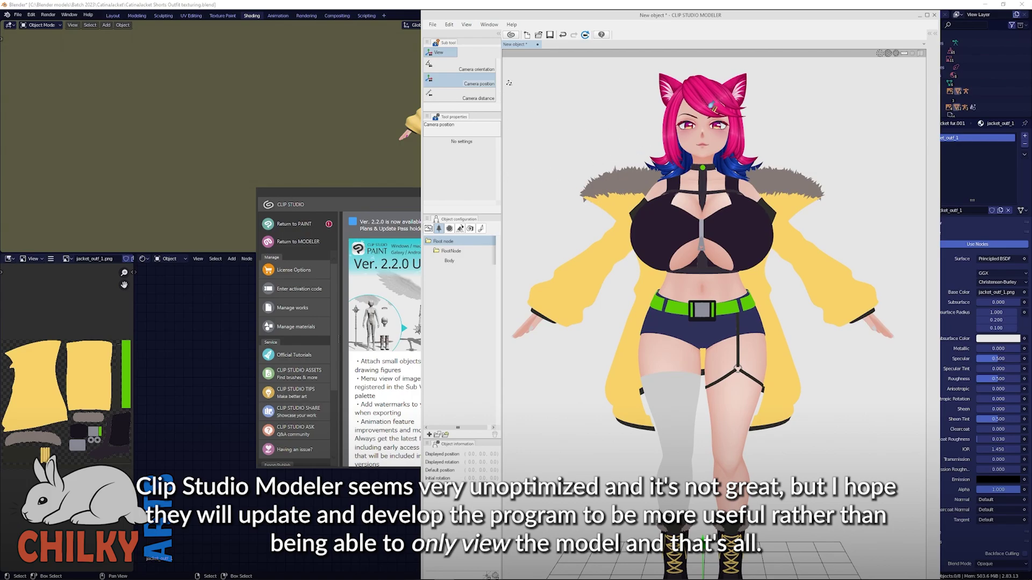
pyautogui.click(460, 65)
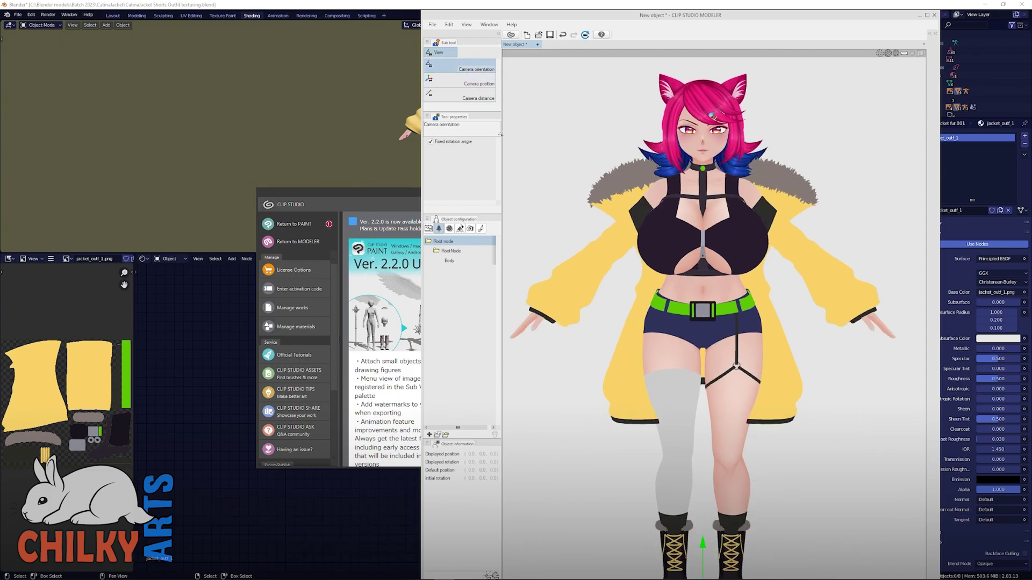
pyautogui.click(480, 98)
pyautogui.moveTo(669, 243); pyautogui.dragTo(669, 266)
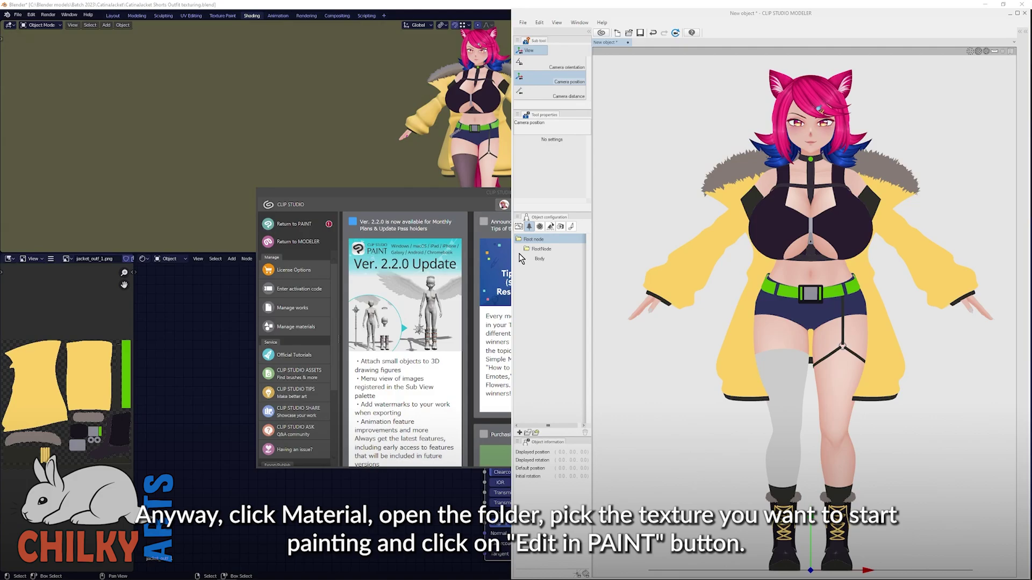
# Select jacket_outf_1 under Default material and send it to Clip Studio Paint for editing.
pyautogui.click(540, 226)
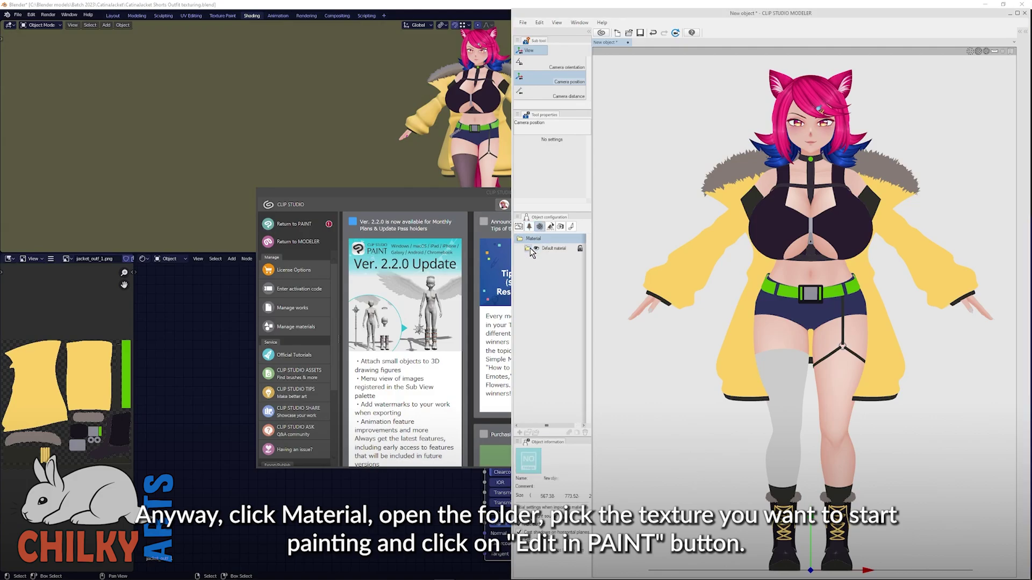
pyautogui.click(530, 250)
pyautogui.click(560, 297)
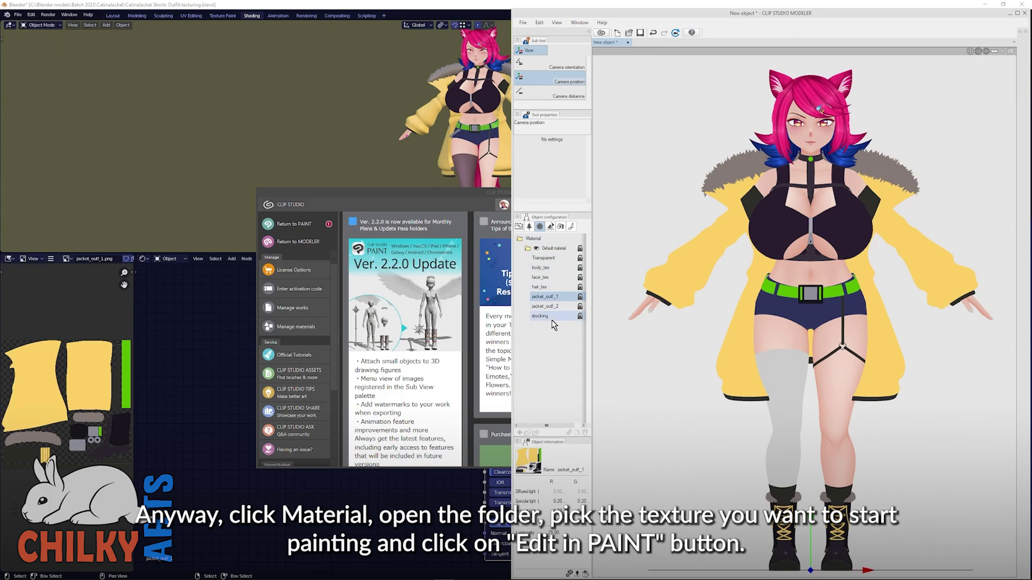
pyautogui.click(570, 573)
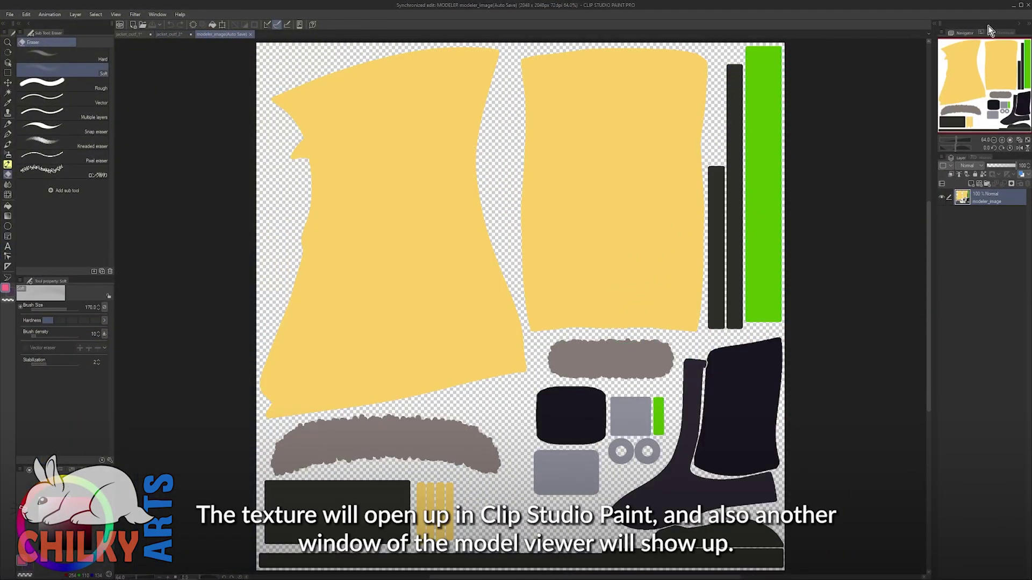
# Minimize Clip Studio Paint to reveal the Editing texture model preview window.
pyautogui.click(1013, 7)
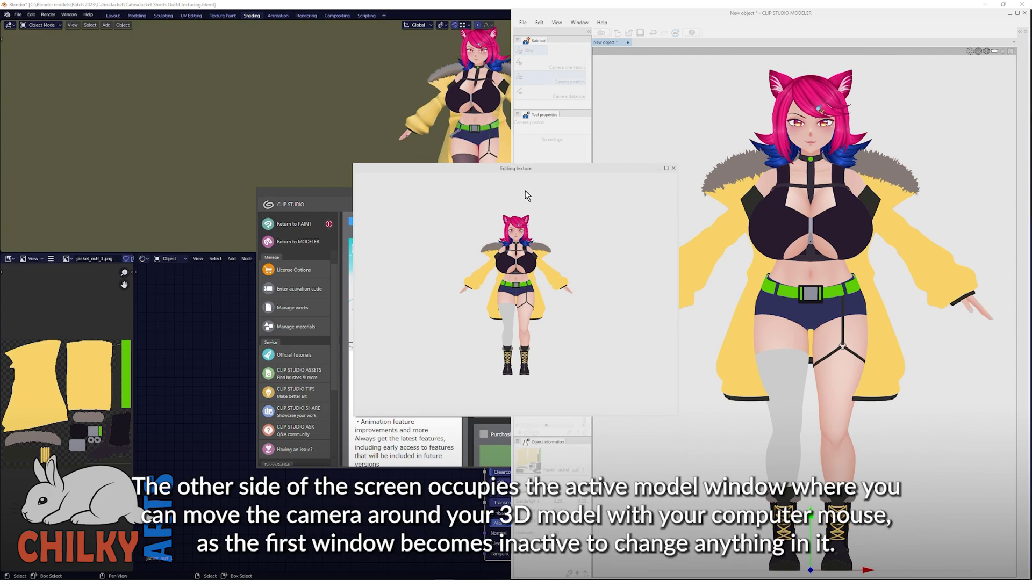
# Move the Editing texture preview to the top left, widen it, zoom in and rotate the model.
pyautogui.moveTo(530, 170); pyautogui.dragTo(262, 119)
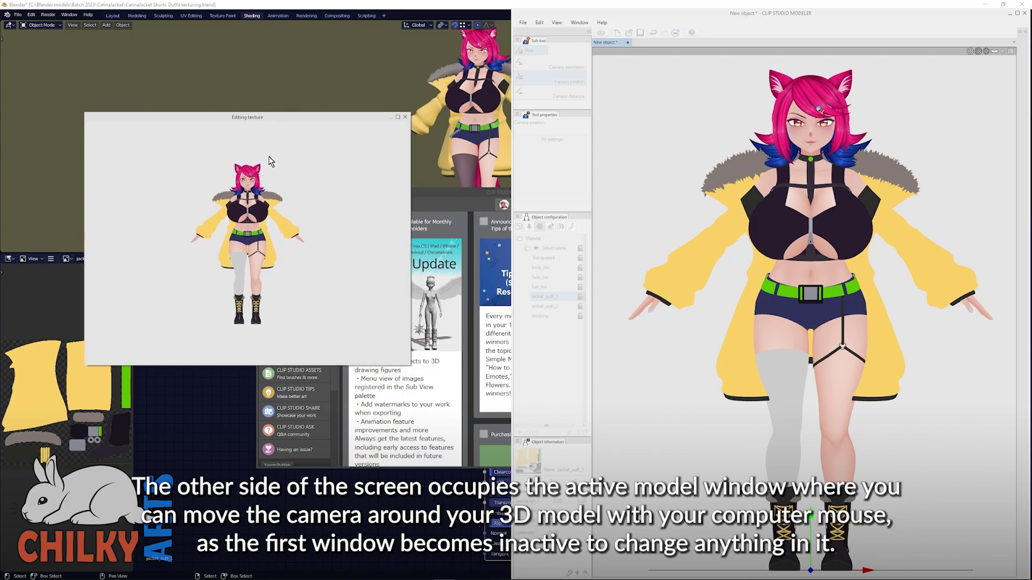
pyautogui.moveTo(292, 279); pyautogui.dragTo(204, 269)
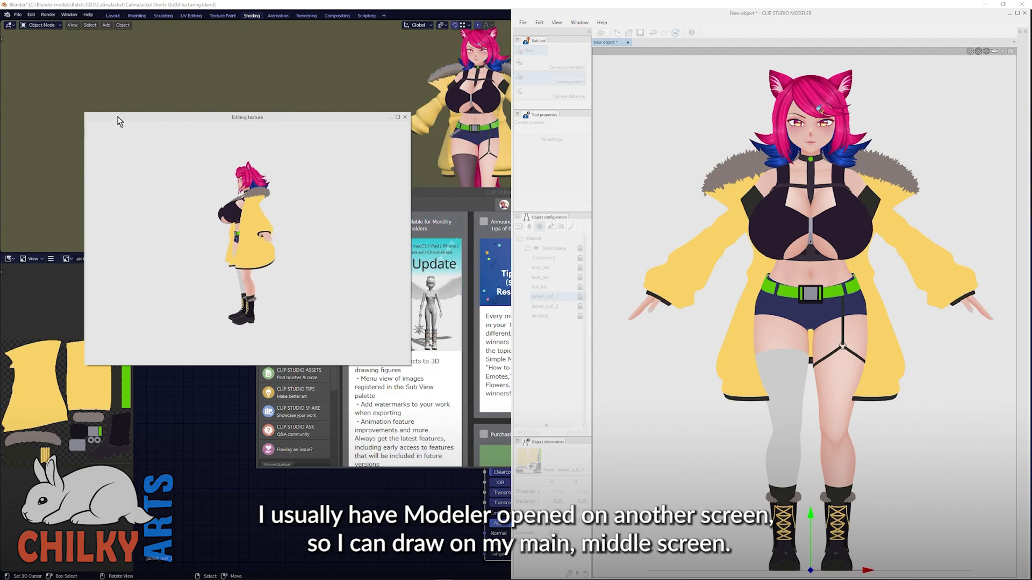
pyautogui.moveTo(94, 121); pyautogui.dragTo(43, 7)
pyautogui.moveTo(412, 387); pyautogui.dragTo(597, 387)
pyautogui.scroll(3, 441, 371)
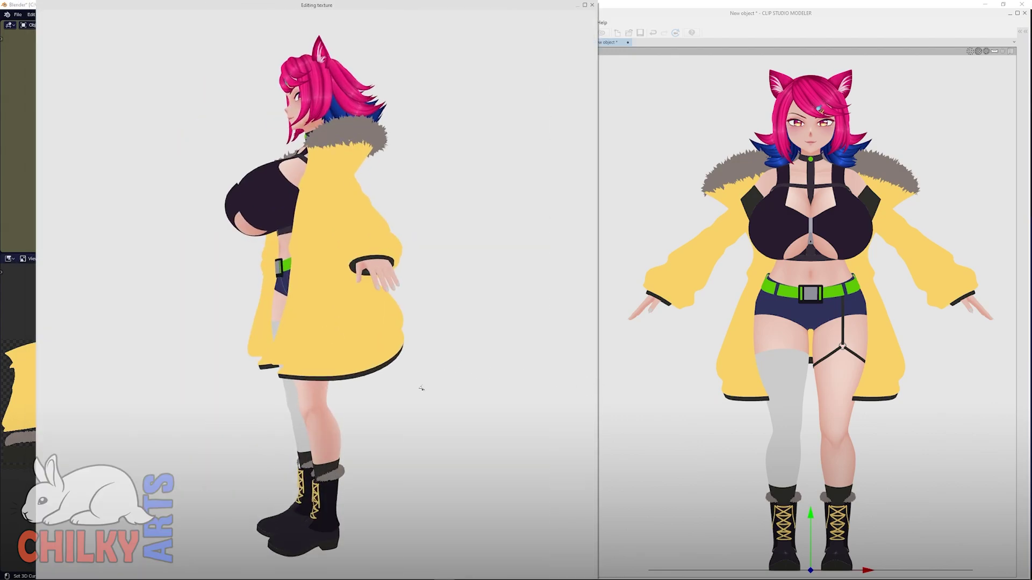
pyautogui.moveTo(456, 388); pyautogui.dragTo(331, 348)
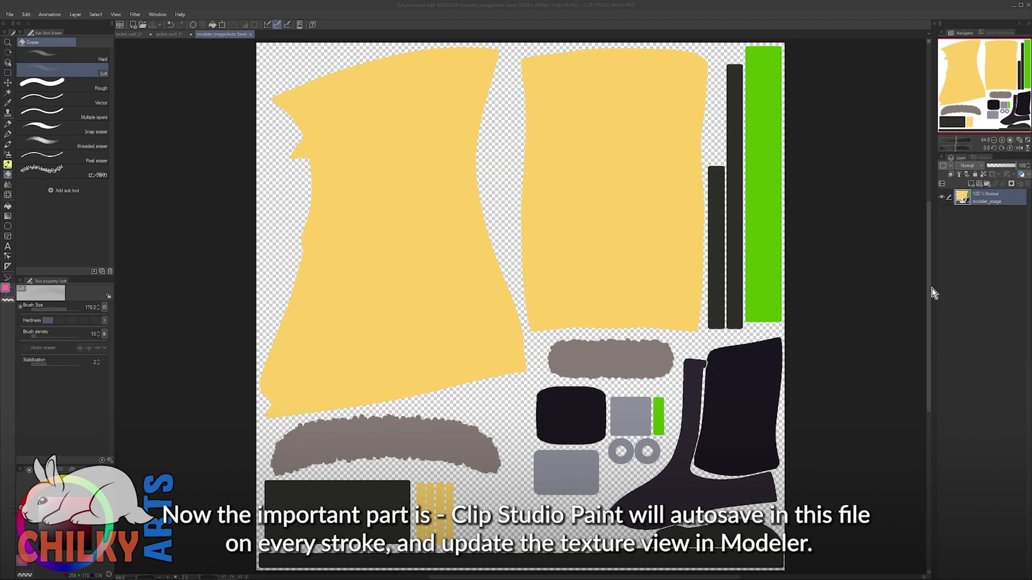
pyautogui.click(988, 264)
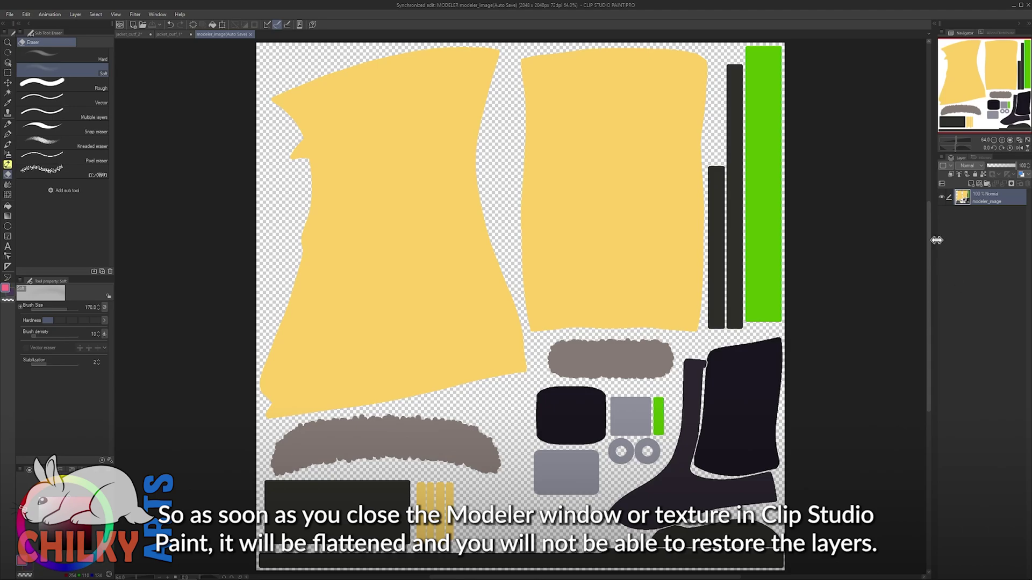
# Nest modeler_image in a new Folder 1 and drag that folder into the jacket_outf_1 document.
pyautogui.click(986, 184)
pyautogui.click(986, 214)
pyautogui.moveTo(987, 208); pyautogui.dragTo(988, 198)
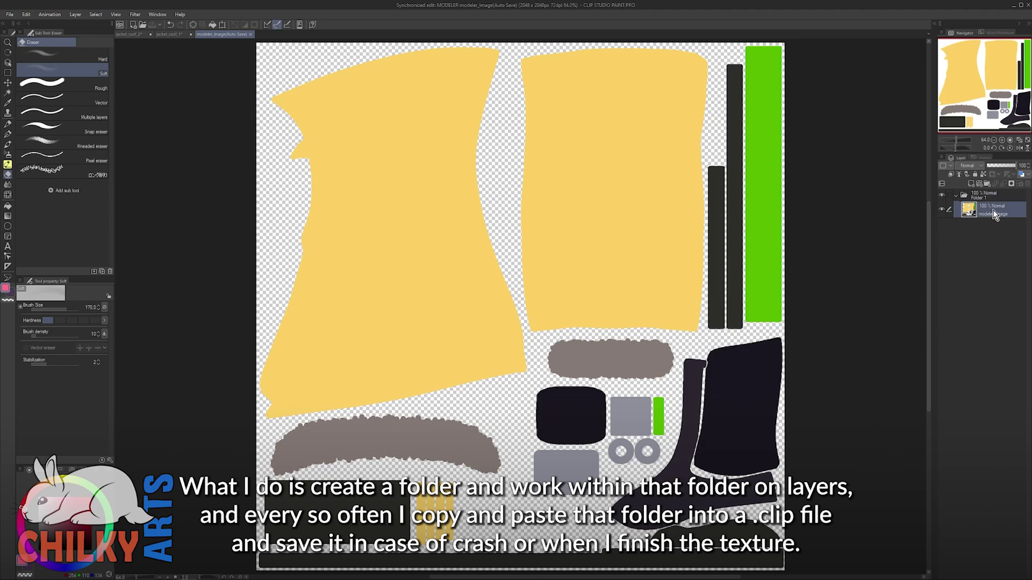
pyautogui.click(955, 195)
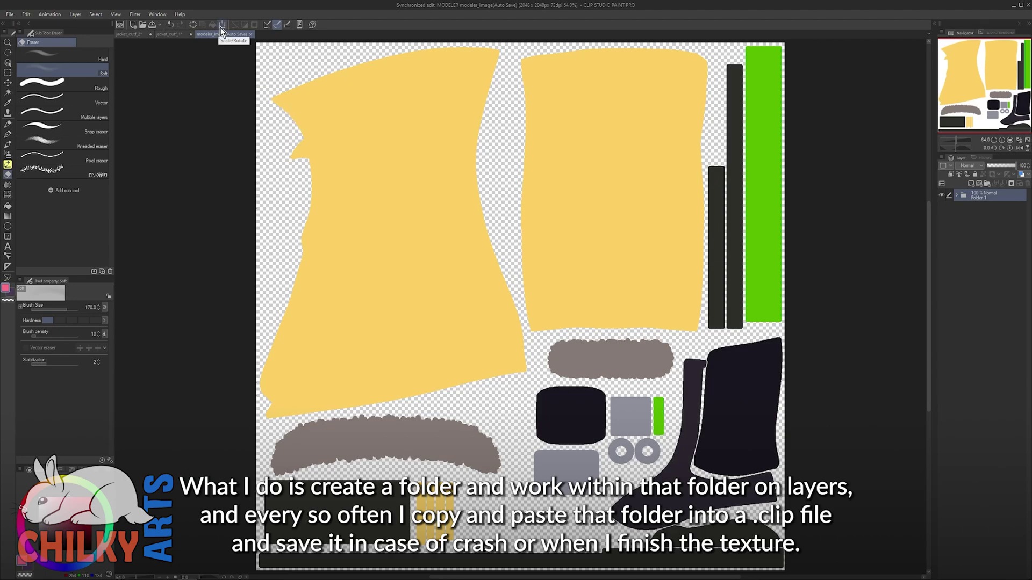
pyautogui.click(168, 34)
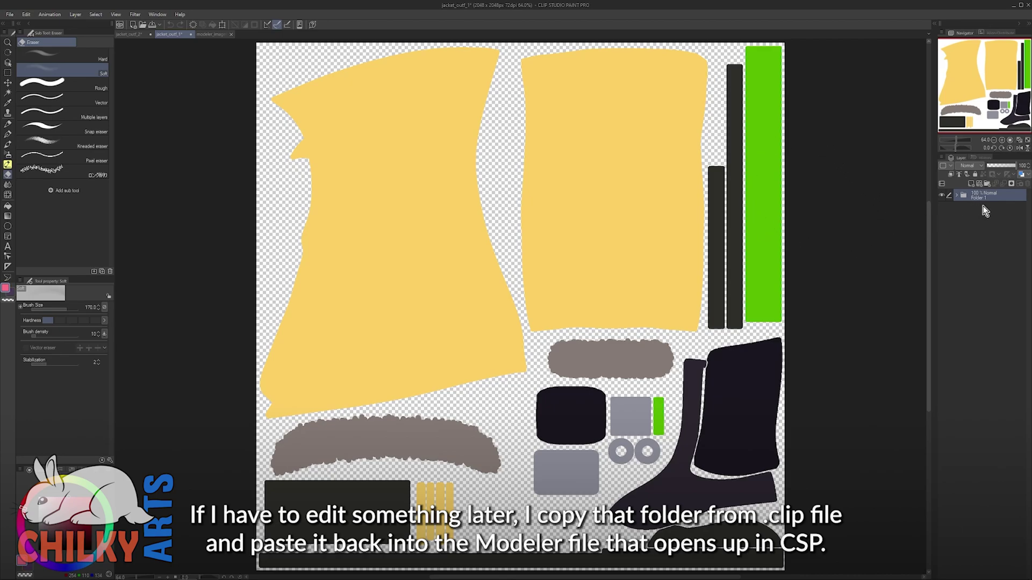
pyautogui.moveTo(982, 197); pyautogui.dragTo(293, 57)
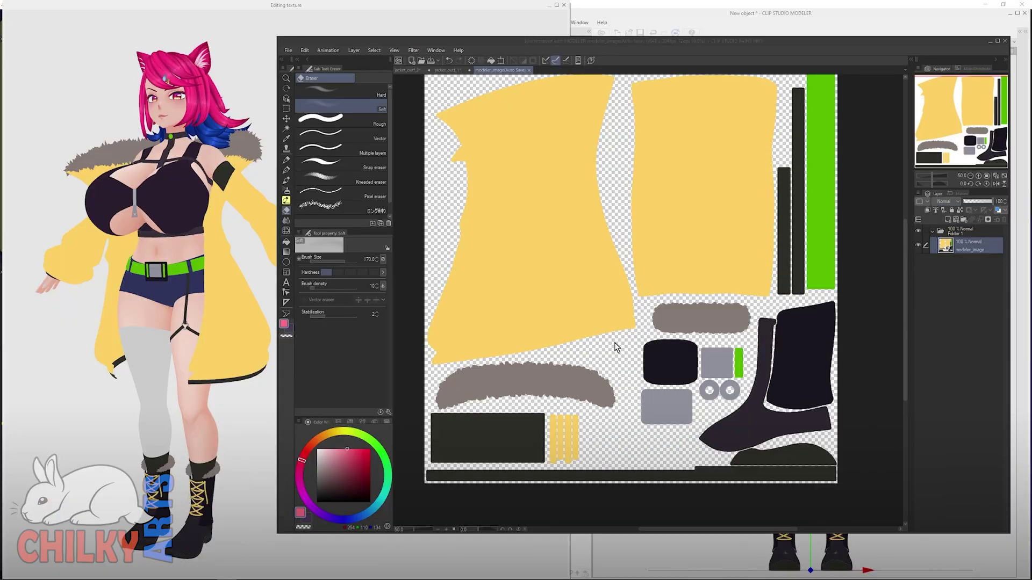
# Add a new Multiply shading layer, switch to the pen and make a test mark.
pyautogui.click(955, 219)
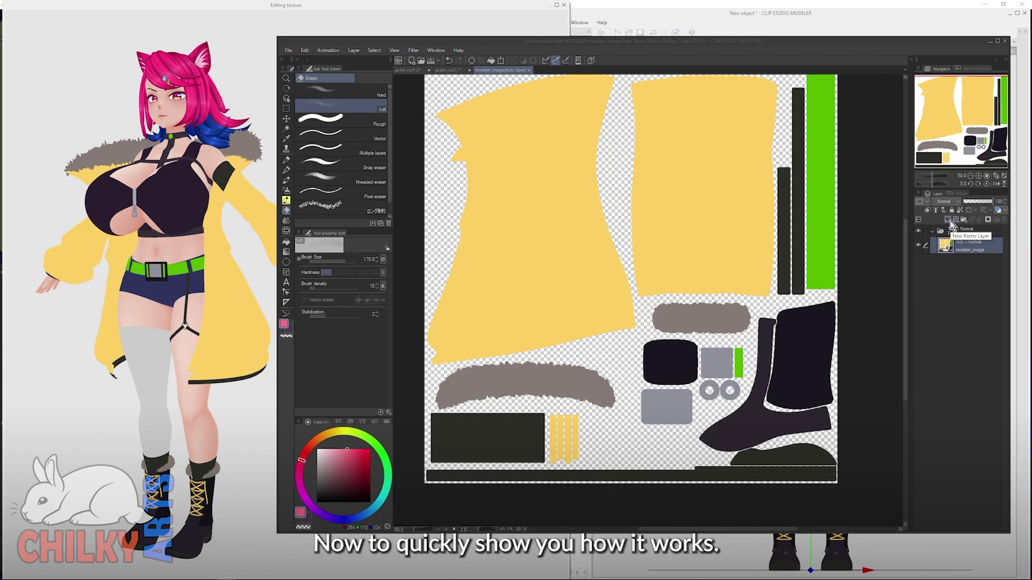
pyautogui.scroll(-2, 954, 207)
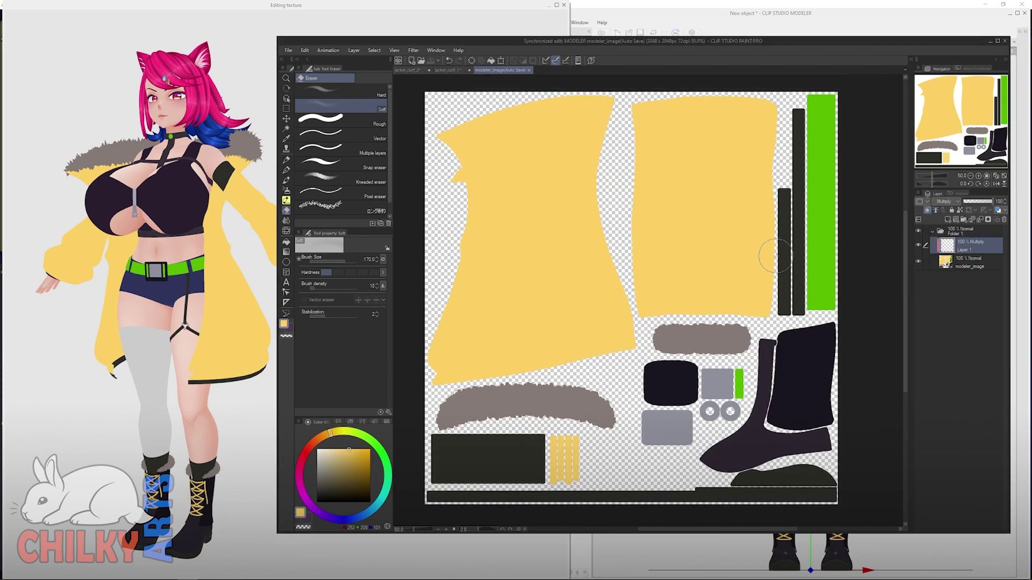
pyautogui.press('b')
pyautogui.click(514, 302)
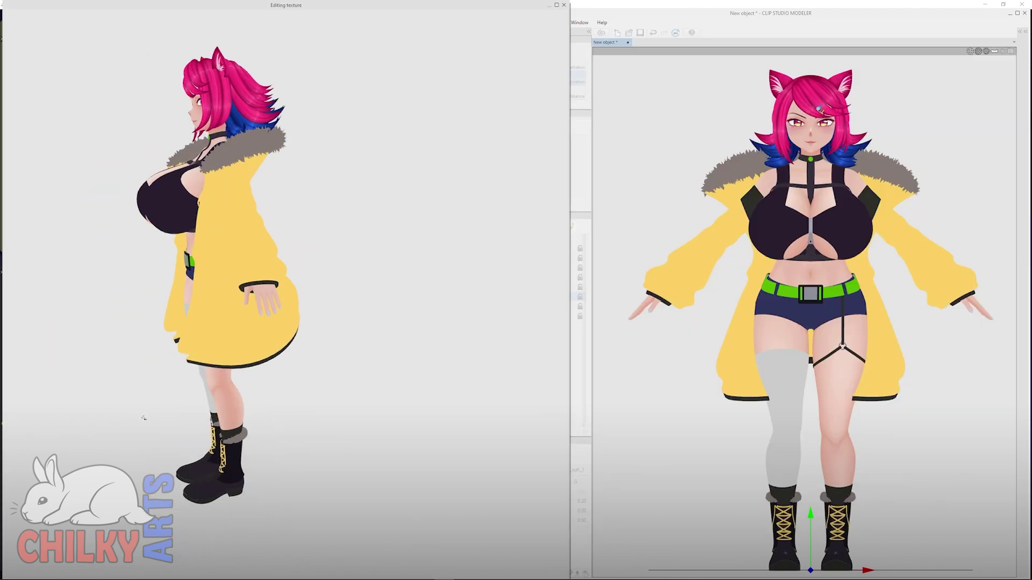
pyautogui.moveTo(154, 392); pyautogui.dragTo(203, 394)
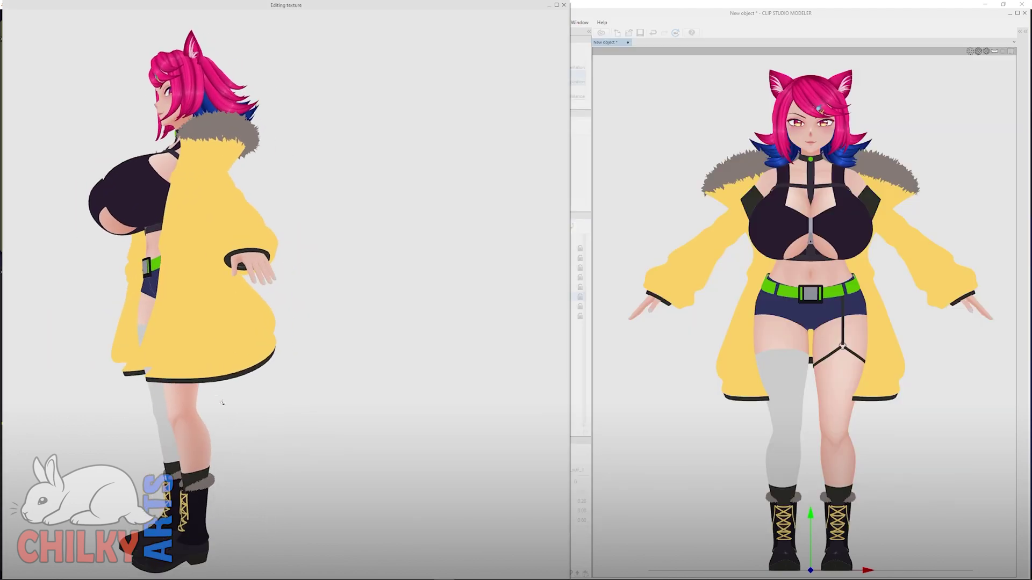
pyautogui.click(207, 572)
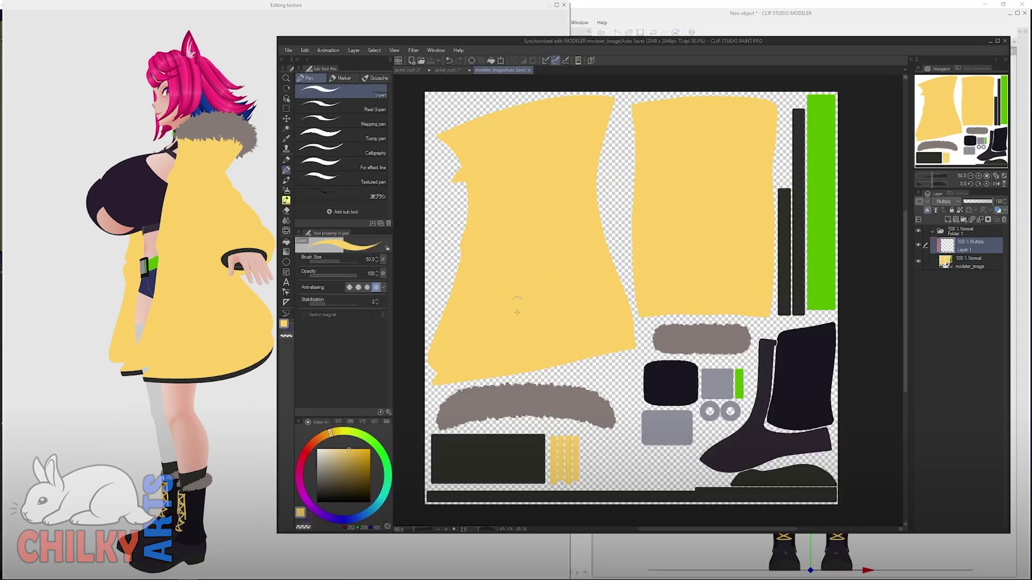
# Paint darker orange shading strokes and branches across the left jacket panel.
pyautogui.moveTo(493, 280)
pyautogui.mouseDown()
pyautogui.moveTo(513, 375)
pyautogui.moveTo(490, 219)
pyautogui.moveTo(510, 343)
pyautogui.moveTo(529, 371)
pyautogui.moveTo(634, 346)
pyautogui.mouseUp()
pyautogui.moveTo(492, 376); pyautogui.dragTo(433, 383)
pyautogui.moveTo(481, 359); pyautogui.dragTo(430, 367)
pyautogui.moveTo(489, 328); pyautogui.dragTo(471, 316)
pyautogui.moveTo(508, 310)
pyautogui.mouseDown()
pyautogui.moveTo(523, 290)
pyautogui.moveTo(530, 329)
pyautogui.mouseUp()
pyautogui.moveTo(564, 266); pyautogui.dragTo(624, 301)
# Enlarge the brush from 50 to 120 and paint wide orange bands down the right panel.
pyautogui.press(']')
pyautogui.press(']')
pyautogui.press(']')
pyautogui.press(']')
pyautogui.press(']')
pyautogui.moveTo(635, 103)
pyautogui.mouseDown()
pyautogui.moveTo(645, 316)
pyautogui.moveTo(640, 105)
pyautogui.mouseUp()
pyautogui.moveTo(652, 234); pyautogui.dragTo(654, 295)
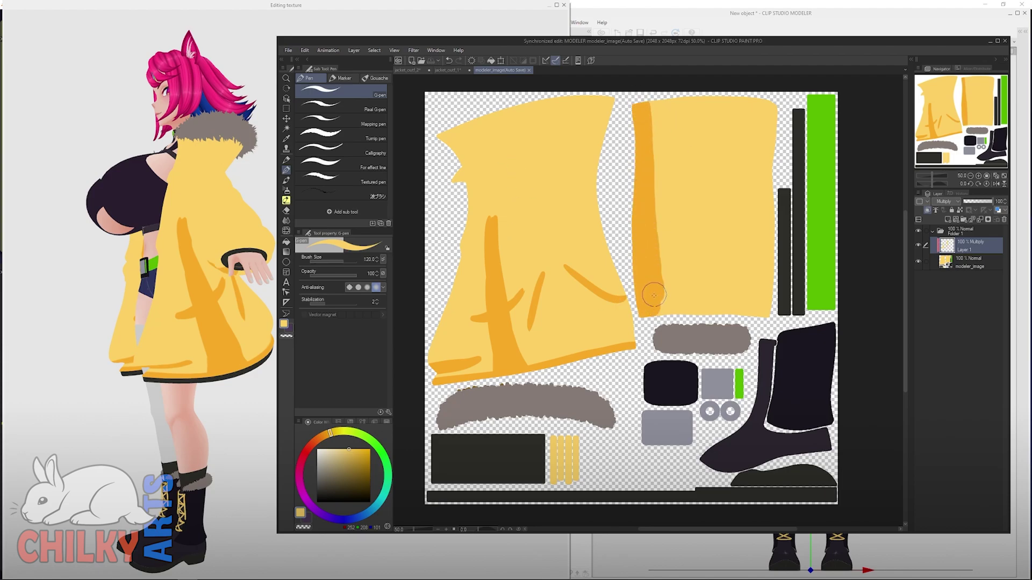
pyautogui.moveTo(764, 110)
pyautogui.mouseDown()
pyautogui.moveTo(764, 316)
pyautogui.moveTo(756, 309)
pyautogui.mouseUp()
pyautogui.moveTo(650, 100); pyautogui.dragTo(669, 310)
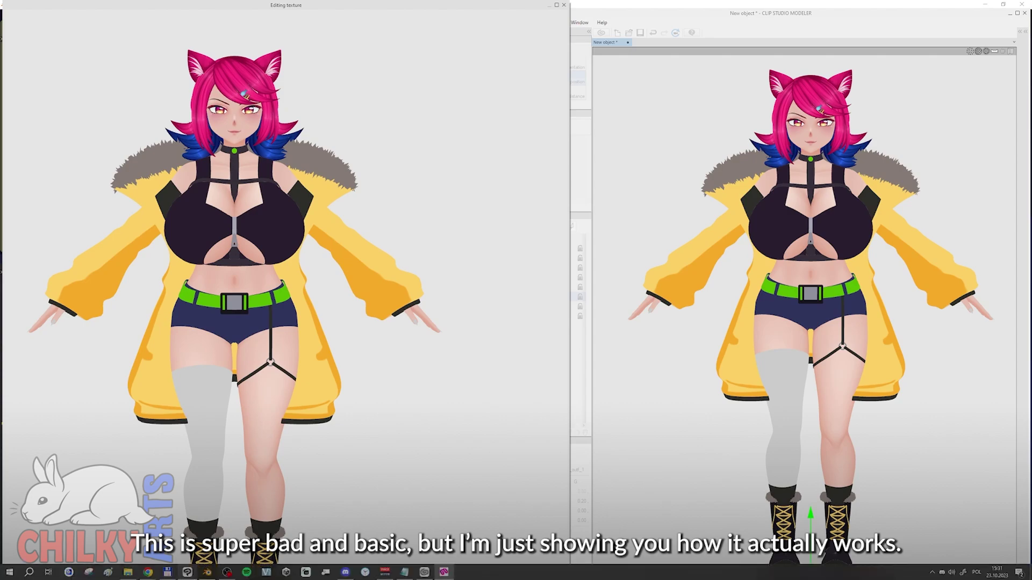
pyautogui.click(200, 529)
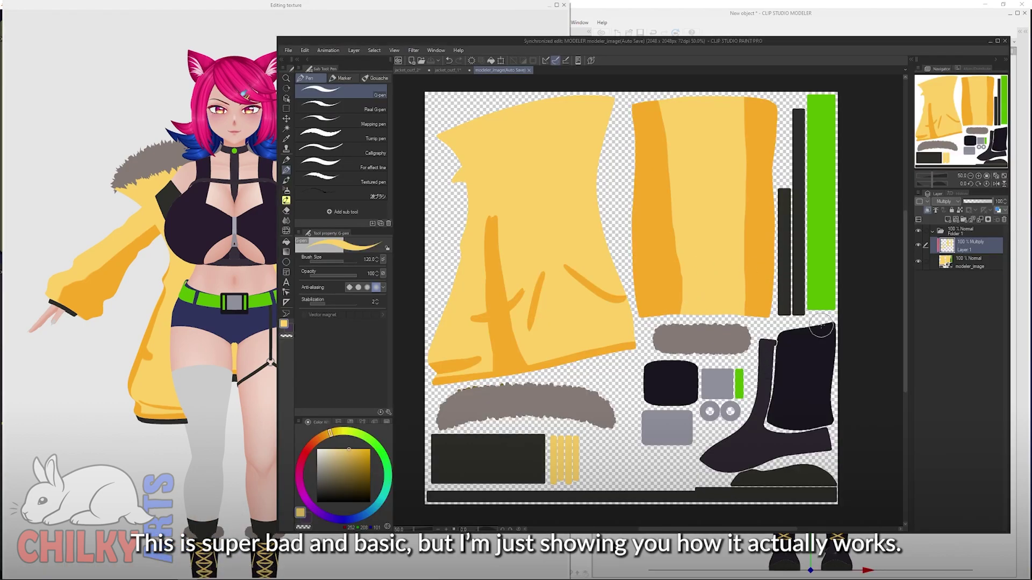
# In jacket_outf_1, show the yellow jacket's Layer 13 shading and the green strips' shading layers.
pyautogui.click(448, 70)
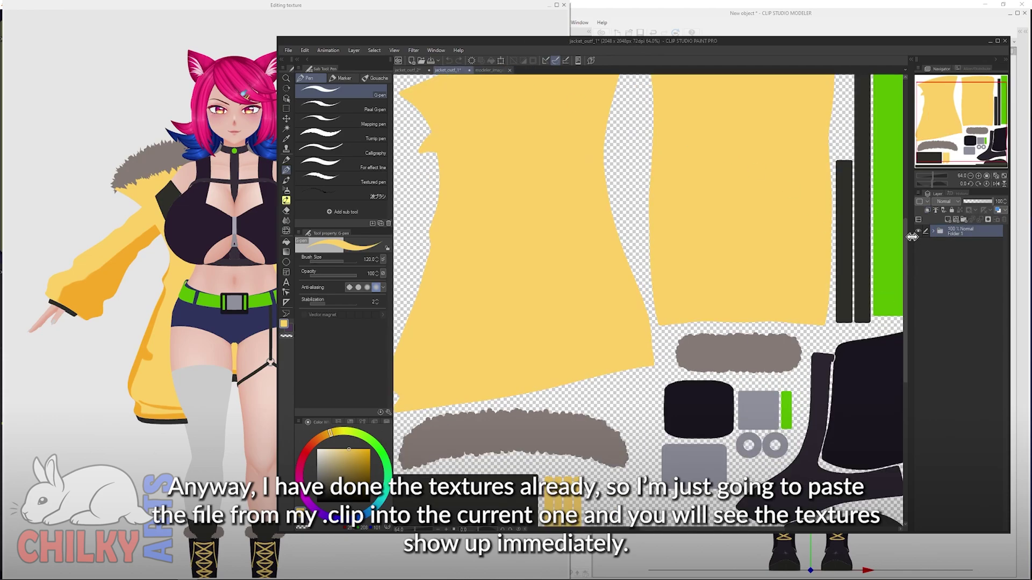
pyautogui.click(934, 232)
pyautogui.click(938, 310)
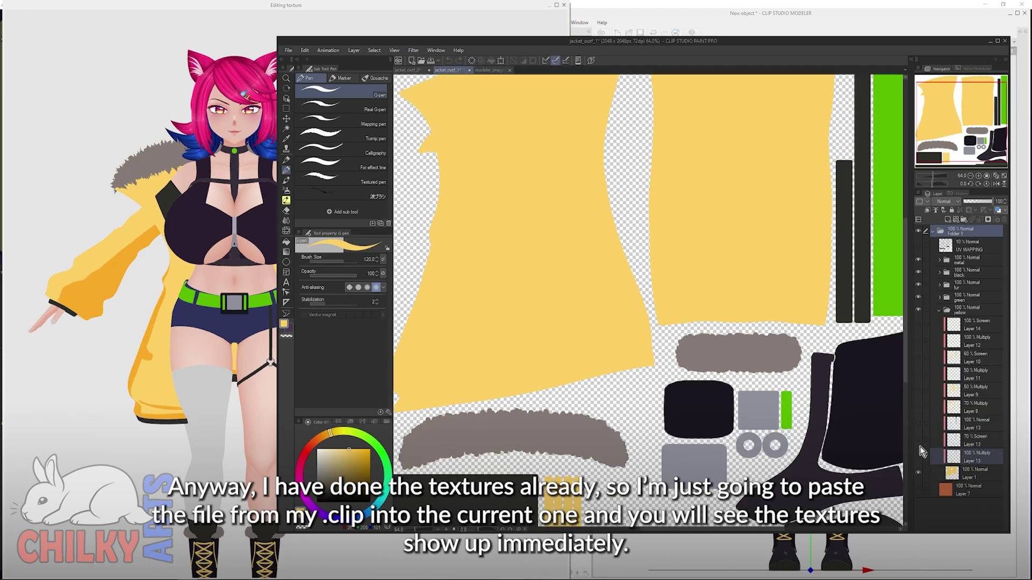
pyautogui.click(925, 439)
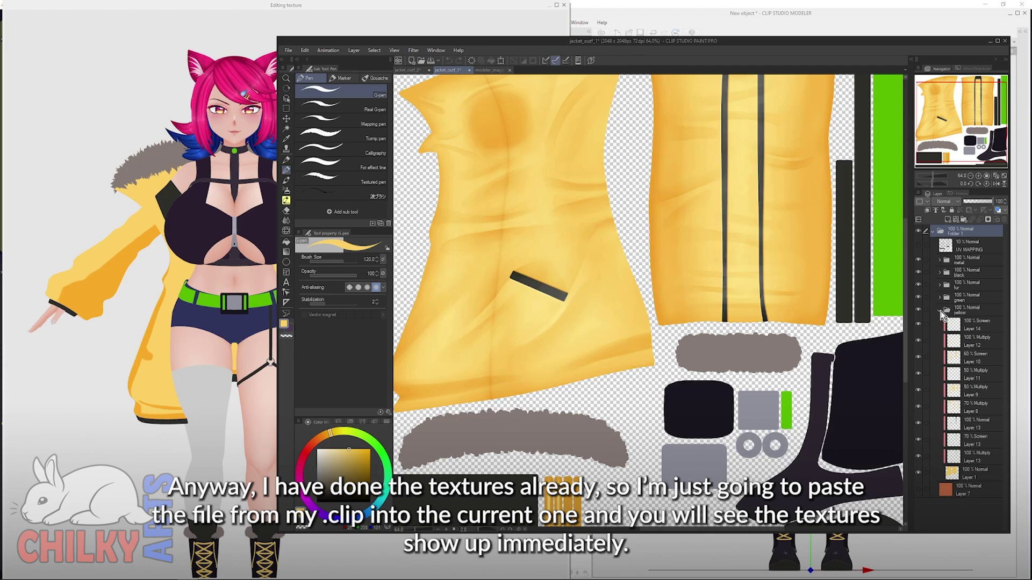
pyautogui.click(939, 297)
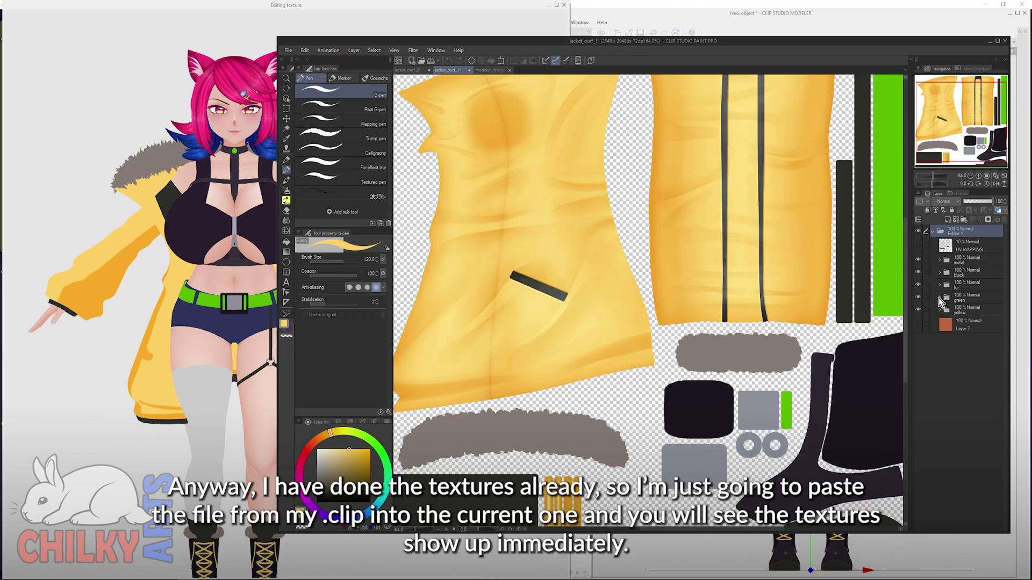
pyautogui.click(918, 325)
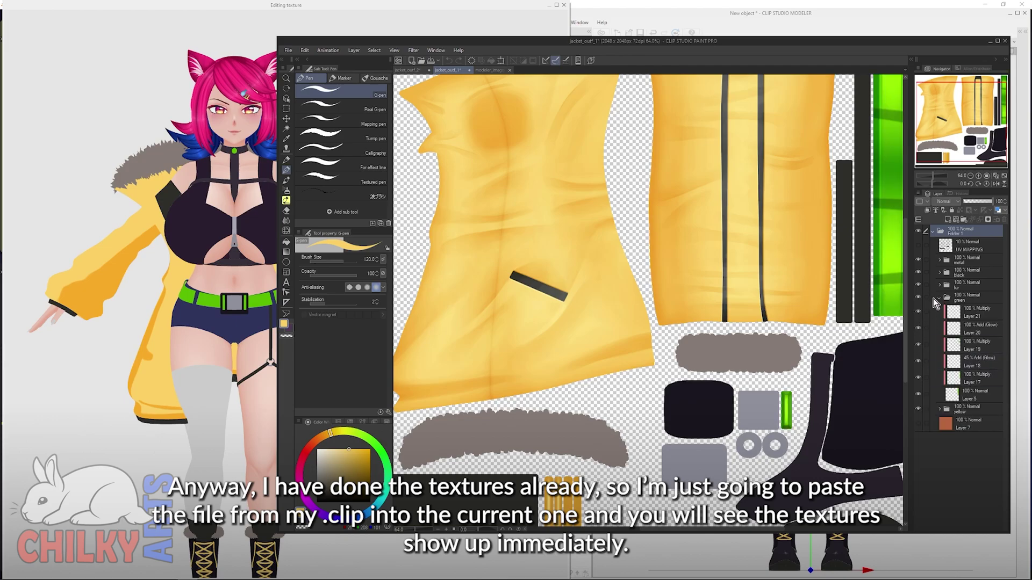
pyautogui.click(940, 298)
# Turn on the fur, black boot and metal Layers 22–26 shading layers, then return to modeler_image.
pyautogui.click(939, 285)
pyautogui.click(919, 332)
pyautogui.click(939, 272)
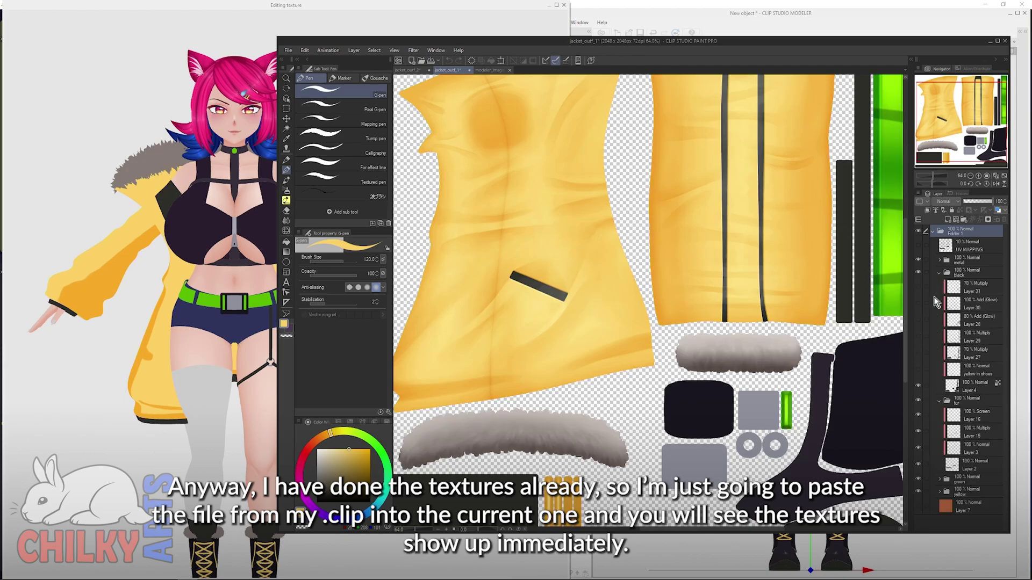
pyautogui.moveTo(917, 373); pyautogui.dragTo(919, 287)
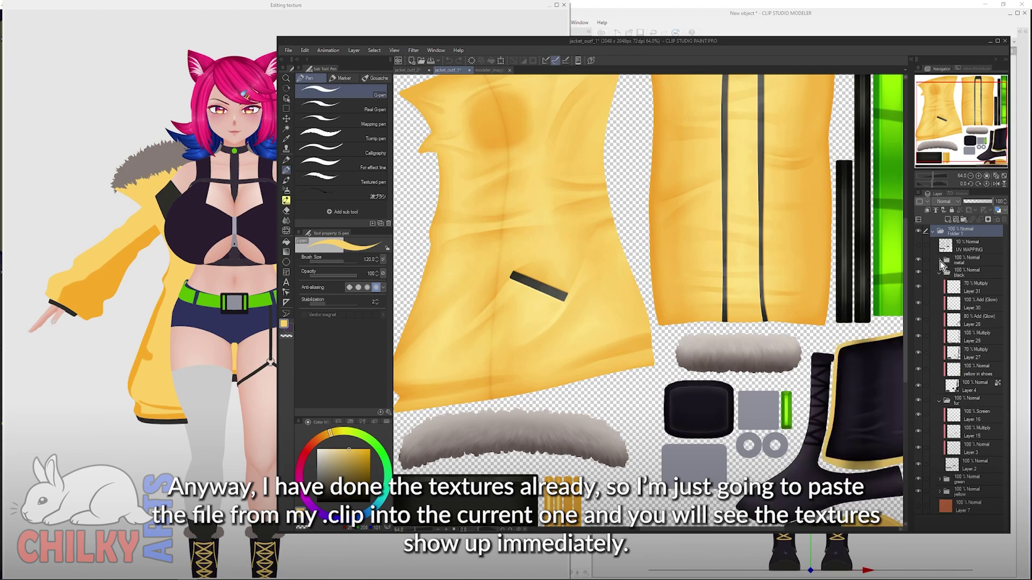
pyautogui.click(940, 261)
pyautogui.moveTo(917, 340); pyautogui.dragTo(918, 275)
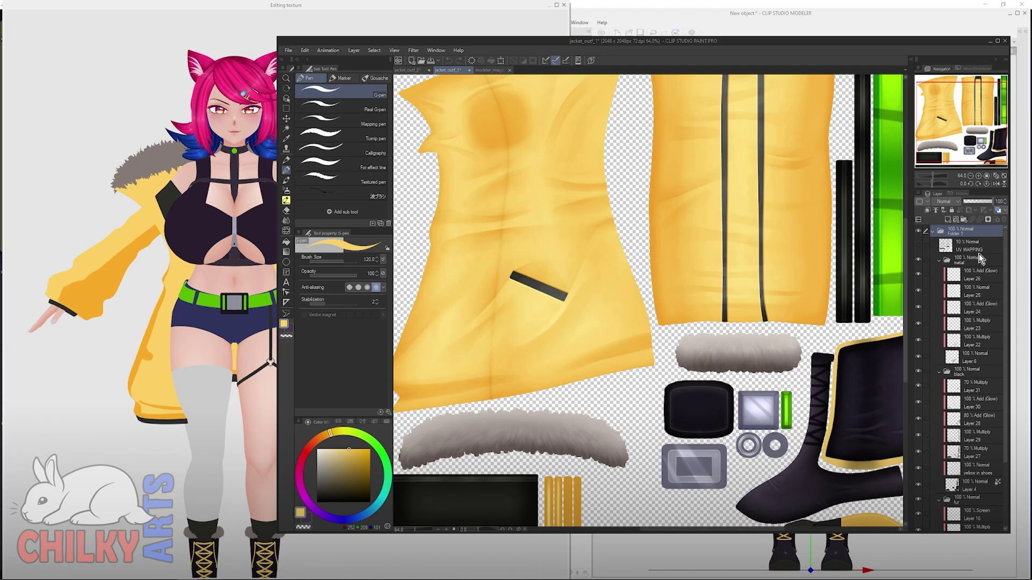
pyautogui.click(934, 232)
pyautogui.click(491, 70)
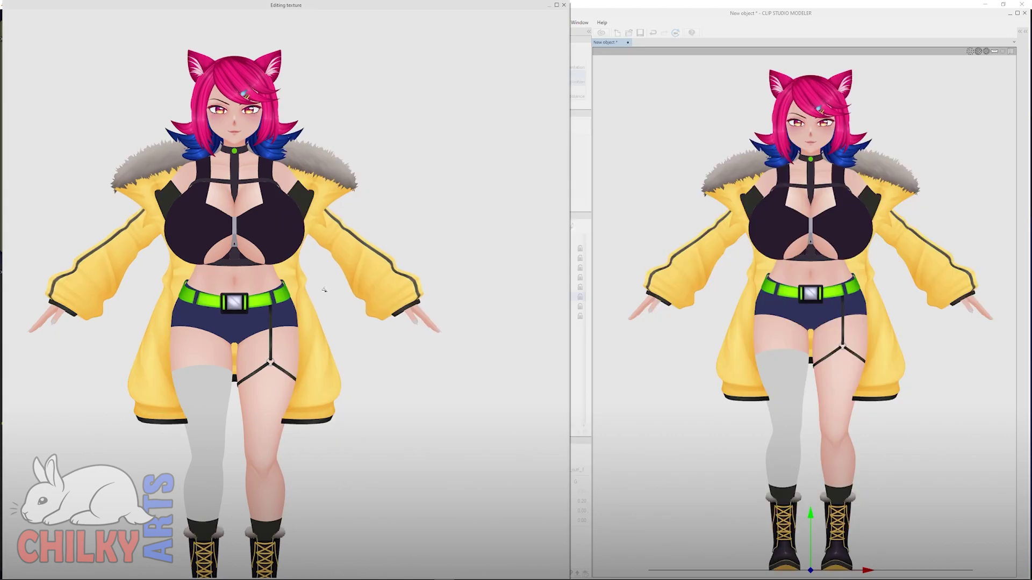
# Orbit the textured model in the Editing texture view to inspect its back.
pyautogui.moveTo(324, 290); pyautogui.dragTo(325, 329)
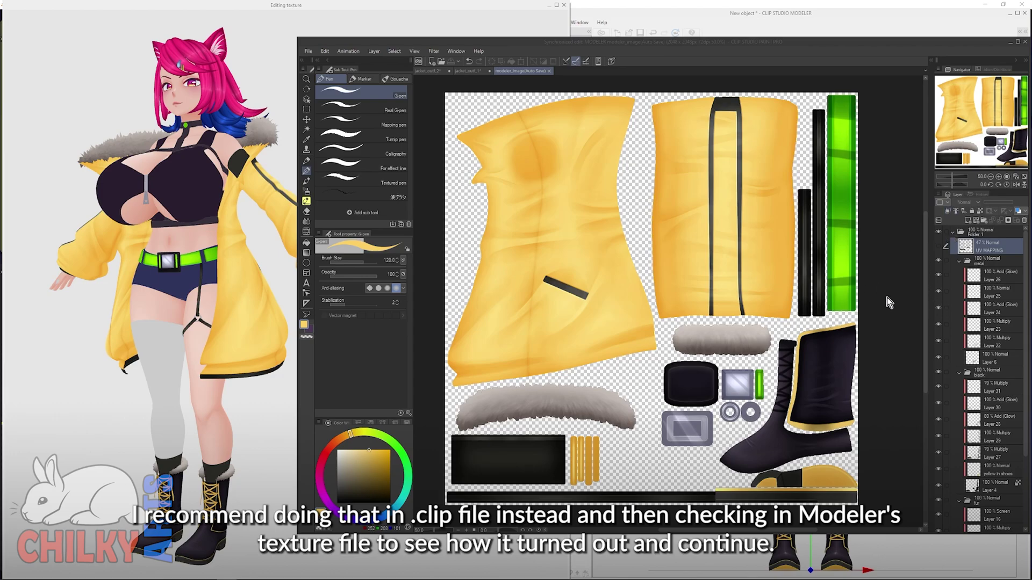
# Make the UV MAPPING layer visible so its wireframe grid overlays the texture and model.
pyautogui.click(938, 247)
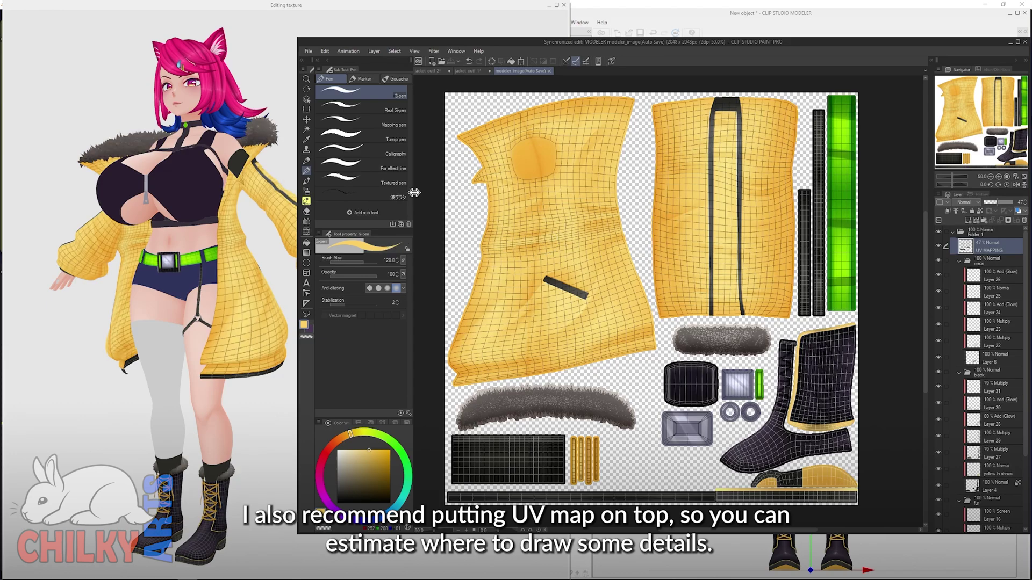